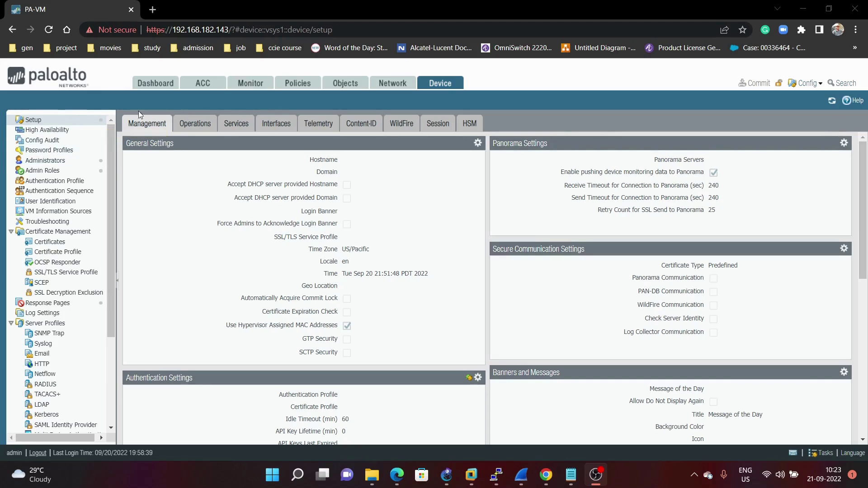
# Step: In the device's General Settings, set the hostname to PA_FW and the login banner to "Welcome to PA FW Learning !!"
pyautogui.click(447, 86)
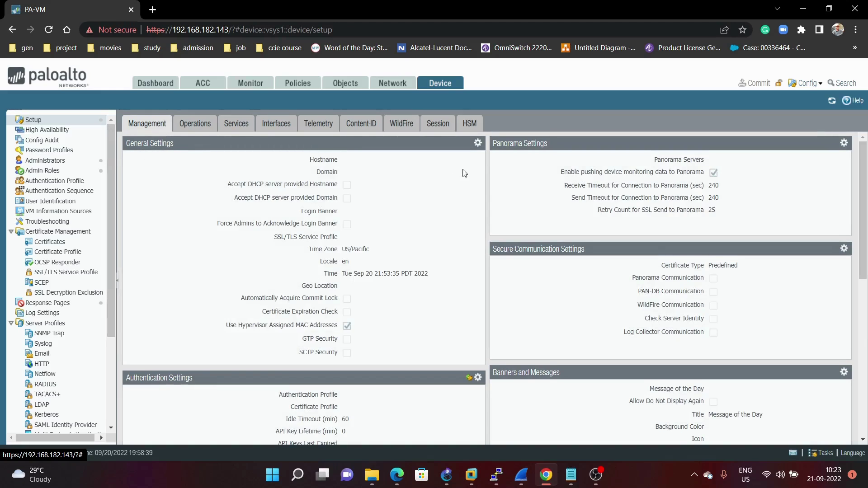
pyautogui.click(477, 144)
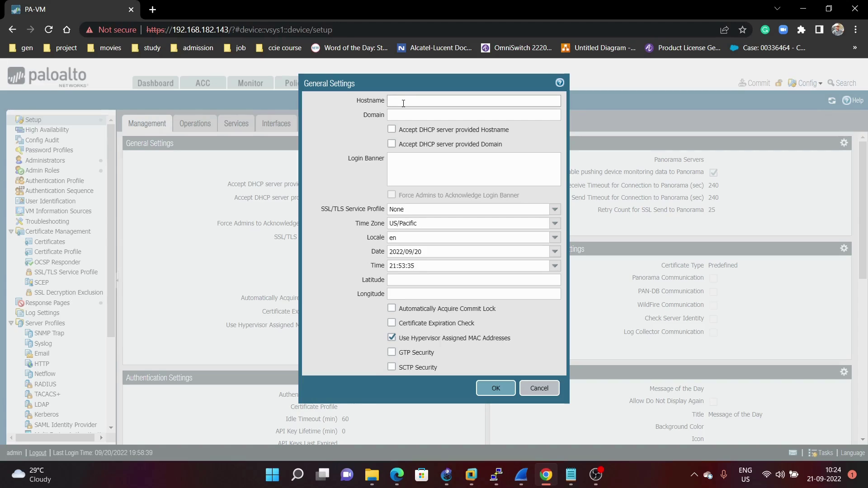
pyautogui.write('PA_FW')
pyautogui.click(348, 159)
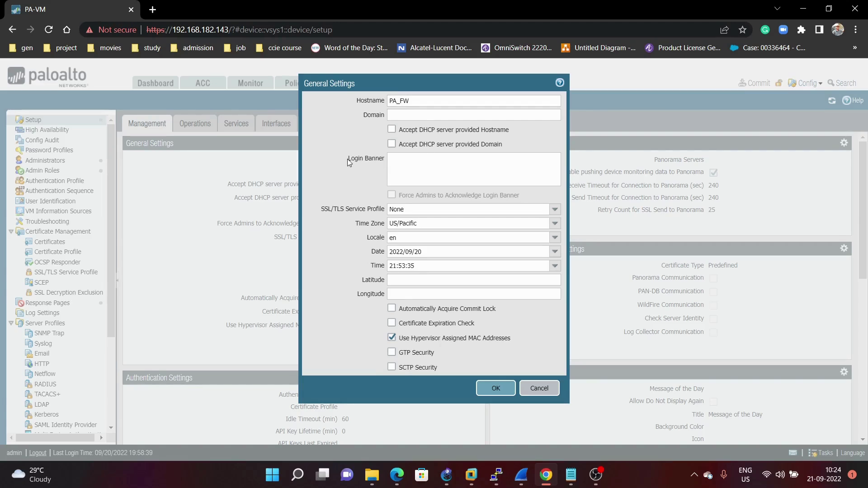
pyautogui.click(394, 163)
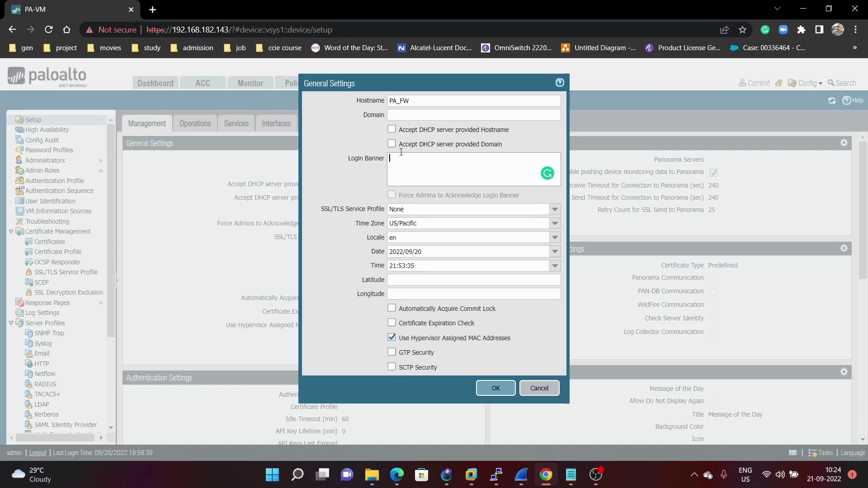
pyautogui.write('Welcome to PA FW Learning !!')
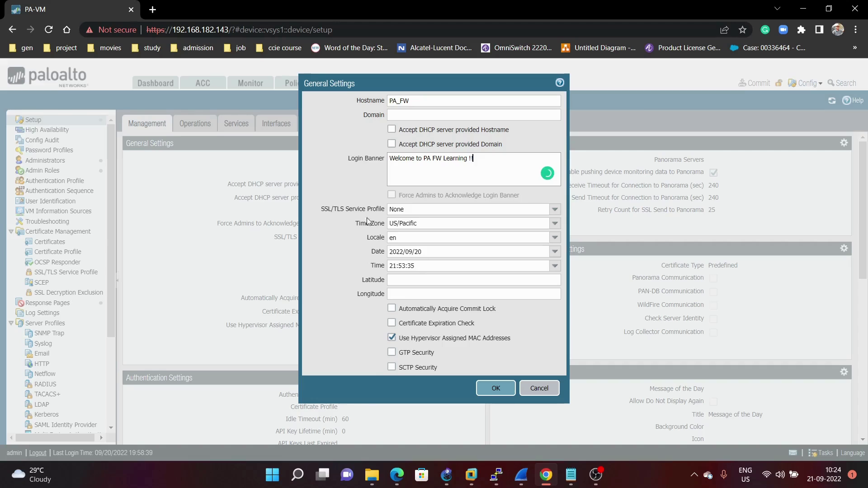
# Step: Set the device's time zone to Asia/Kolkata
pyautogui.click(554, 224)
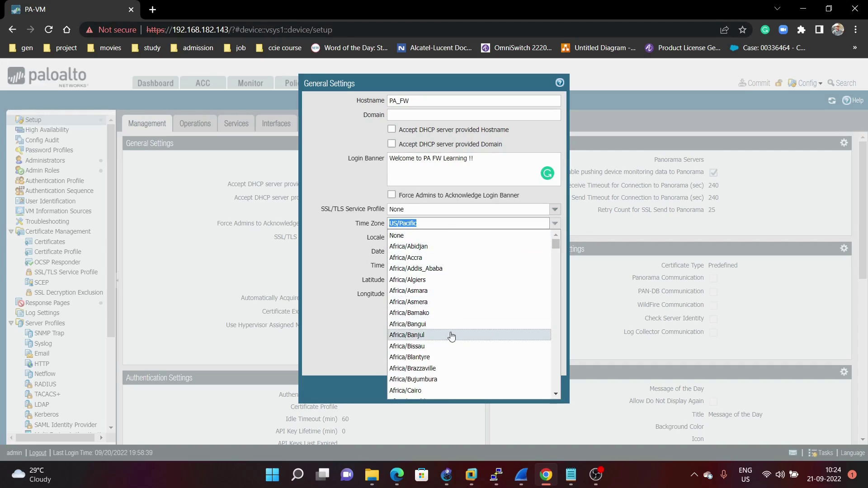
pyautogui.scroll(-1, 451, 337)
pyautogui.scroll(-13, 452, 337)
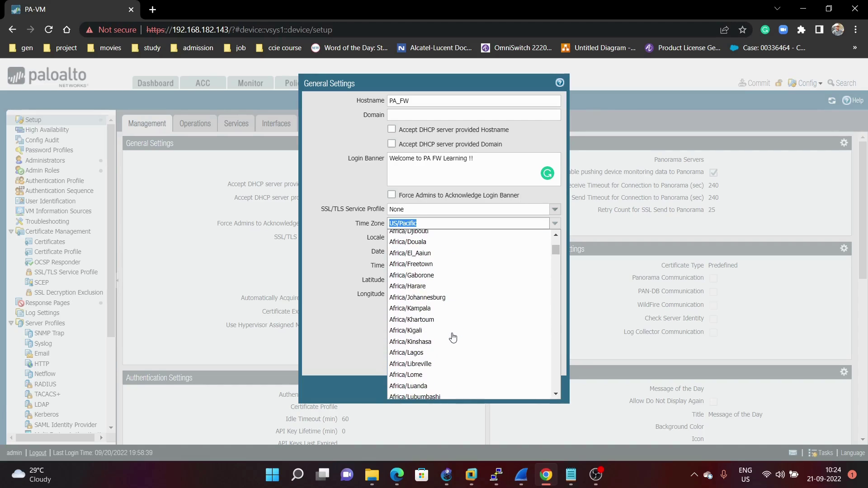
pyautogui.scroll(-20, 453, 338)
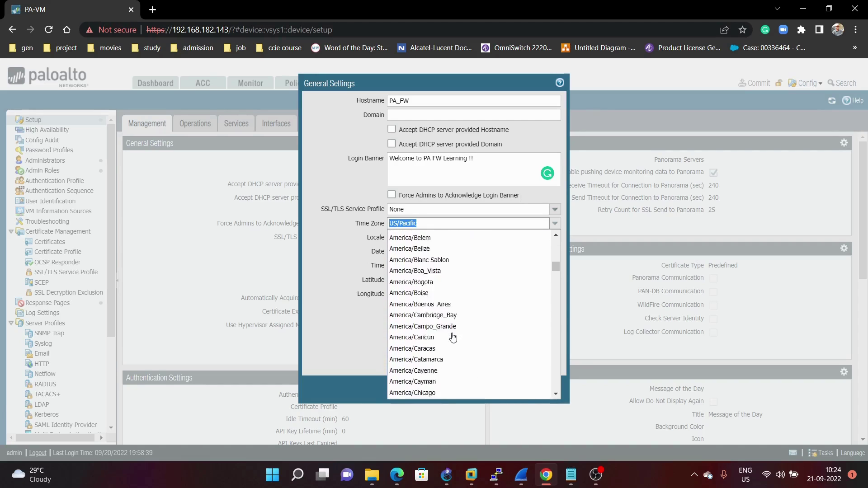
pyautogui.scroll(-20, 455, 338)
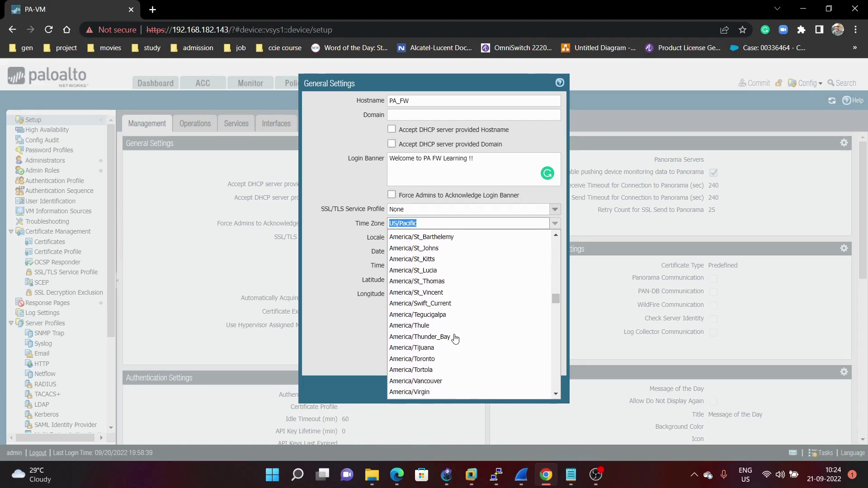
pyautogui.scroll(-5, 455, 339)
pyautogui.scroll(3, 455, 338)
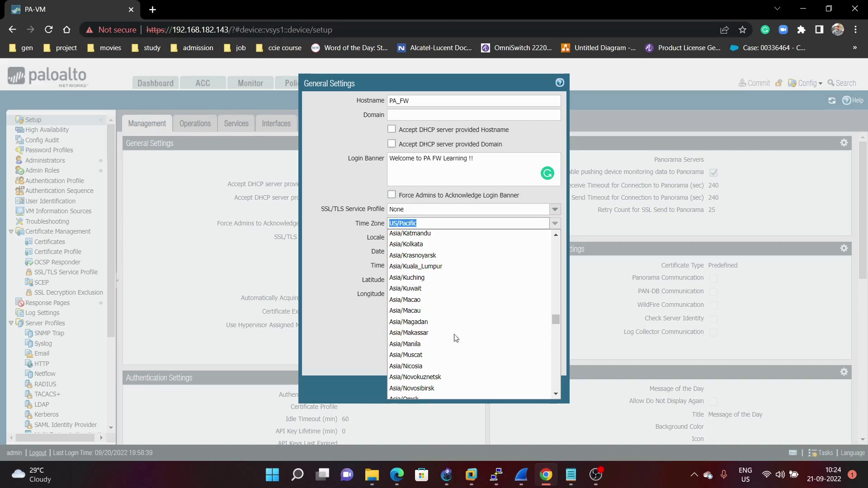
pyautogui.scroll(2, 455, 303)
pyautogui.click(446, 299)
# Step: Set the date to 2022/09/21 and the time to 10:26:00, and apply the general settings
pyautogui.click(362, 250)
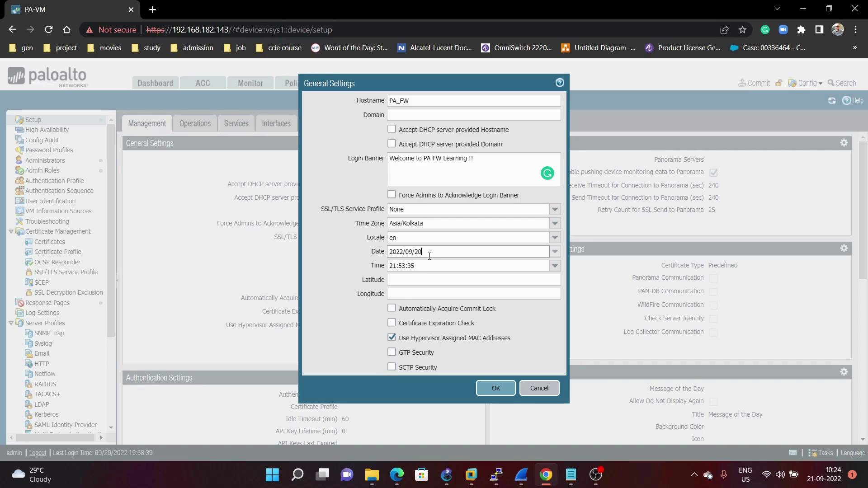
pyautogui.press('BackSpace')
pyautogui.write('1')
pyautogui.click(432, 269)
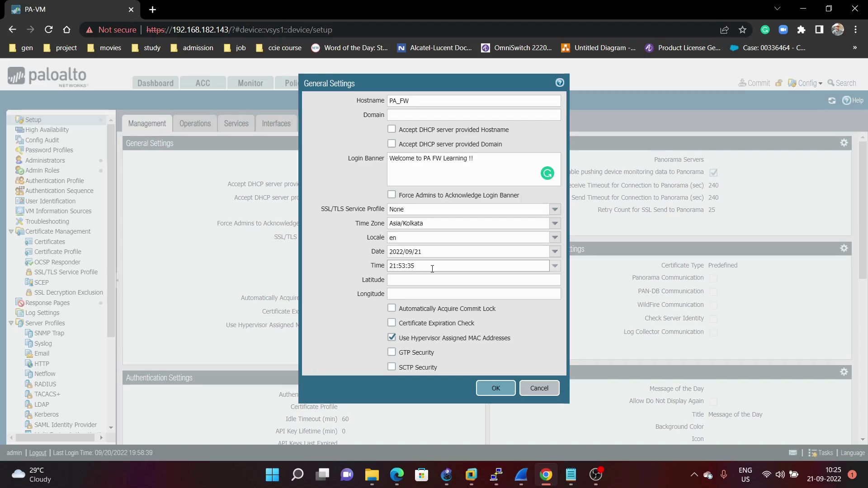
pyautogui.press('Right')
pyautogui.press('BackSpace')
pyautogui.press('BackSpace')
pyautogui.press('BackSpace')
pyautogui.press('BackSpace')
pyautogui.press('BackSpace')
pyautogui.press('BackSpace')
pyautogui.press('BackSpace')
pyautogui.press('BackSpace')
pyautogui.write('1')
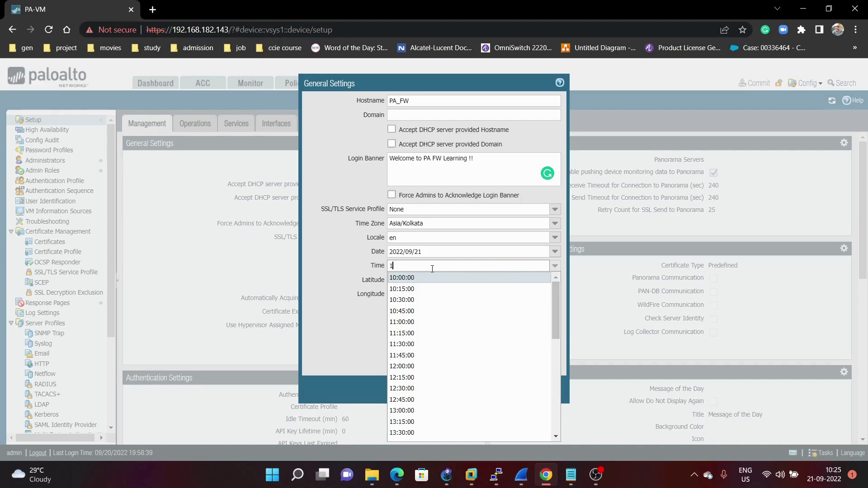
pyautogui.write('0:26')
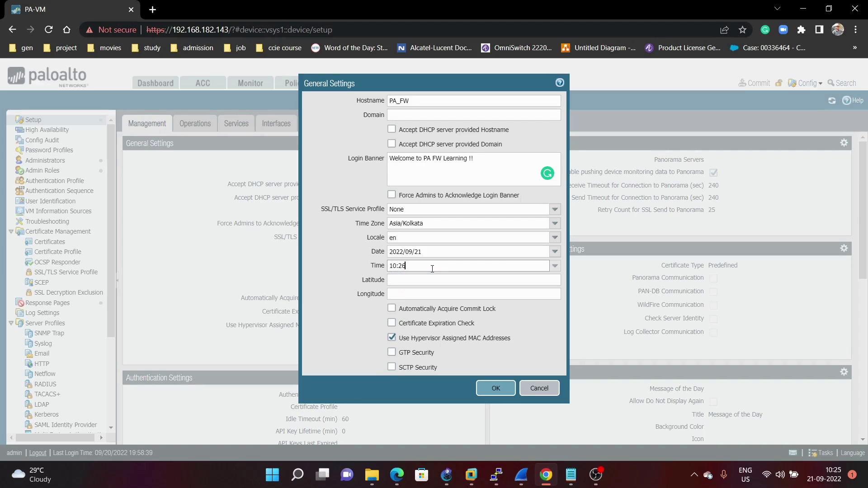
pyautogui.write(':00')
pyautogui.click(505, 390)
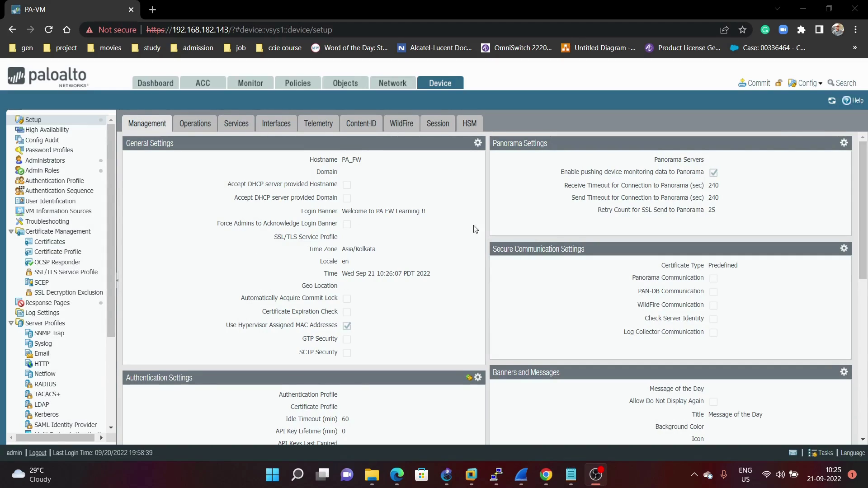
# Step: Commit the pending configuration changes to the firewall and close the commit status
pyautogui.click(758, 85)
pyautogui.click(522, 384)
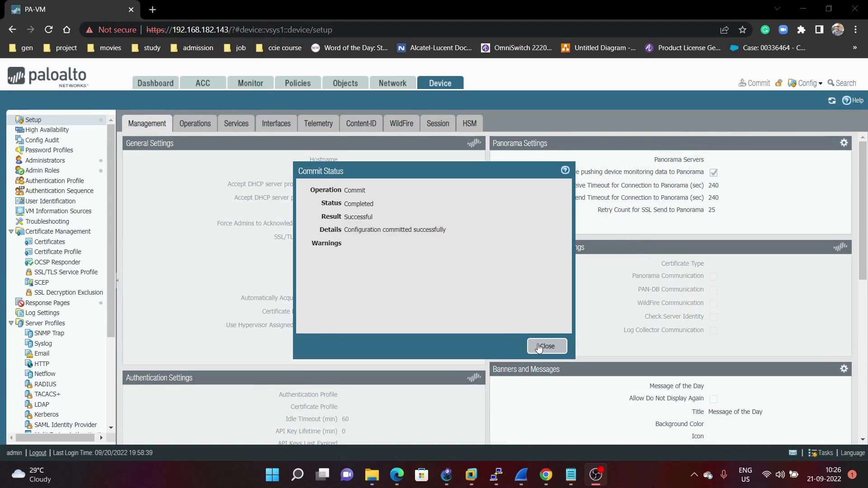
pyautogui.click(540, 346)
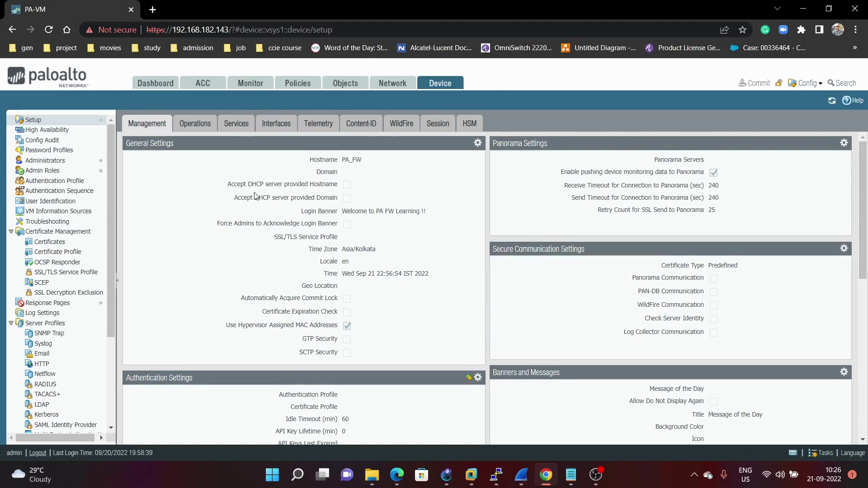
# Step: Check the device name and the time in the dashboard's general information
pyautogui.click(141, 84)
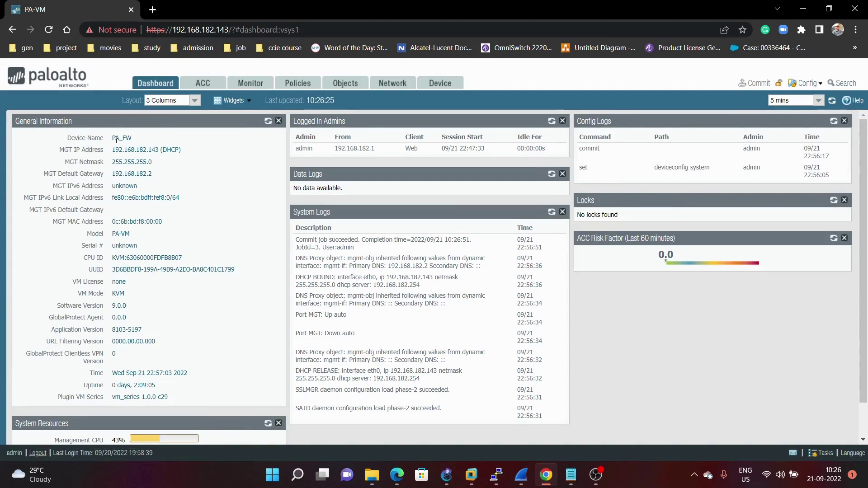
pyautogui.moveTo(111, 139); pyautogui.dragTo(134, 139)
pyautogui.moveTo(112, 374); pyautogui.dragTo(145, 376)
pyautogui.moveTo(147, 374); pyautogui.dragTo(187, 375)
# Step: Try out a static IP type with address 192.168.184.126 on the Management interface without saving it
pyautogui.click(441, 85)
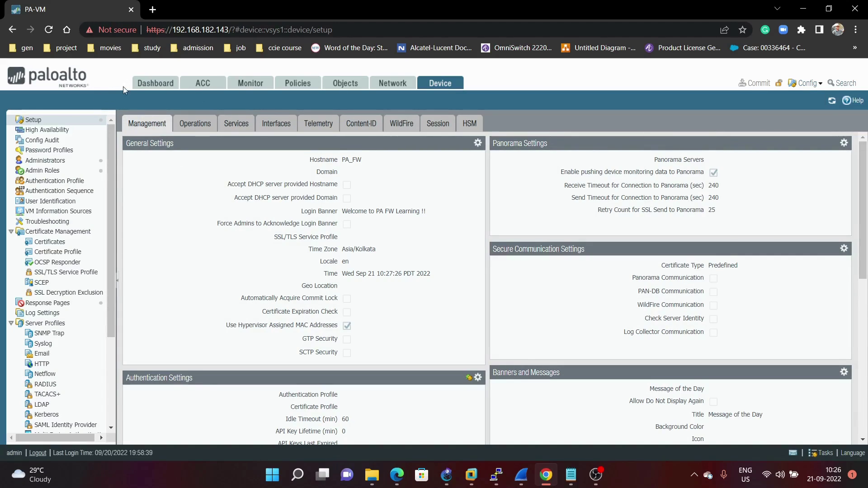
pyautogui.click(154, 118)
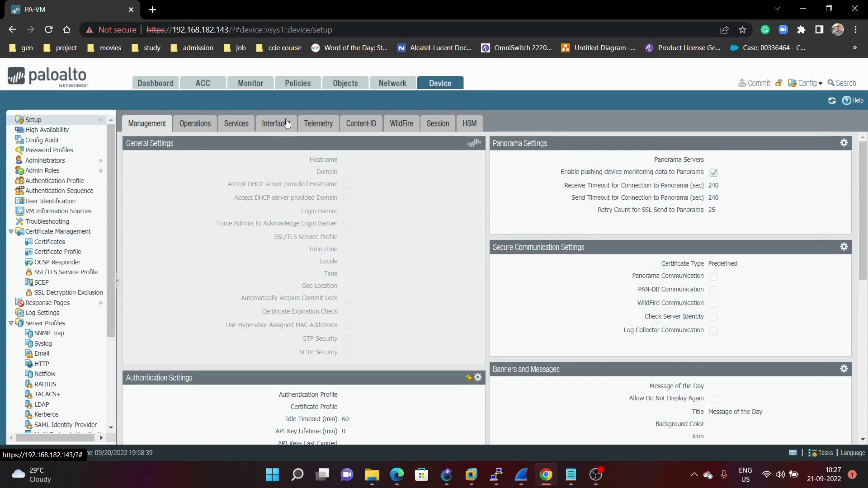
pyautogui.click(280, 125)
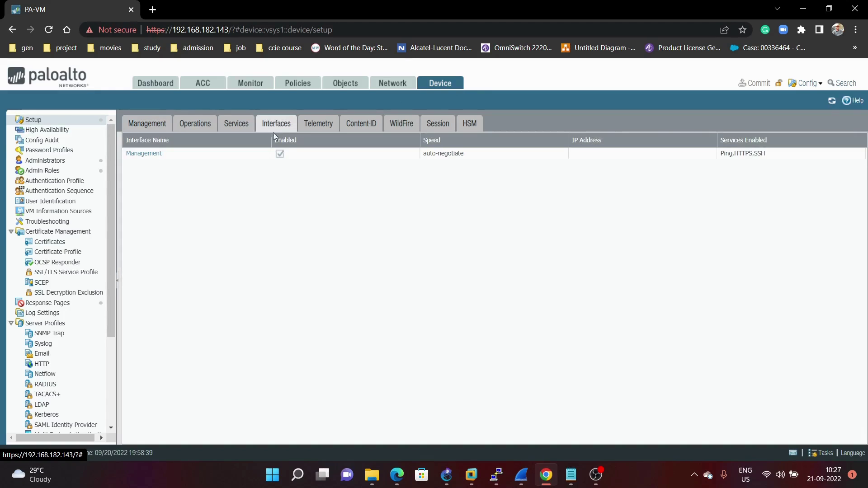
pyautogui.click(144, 154)
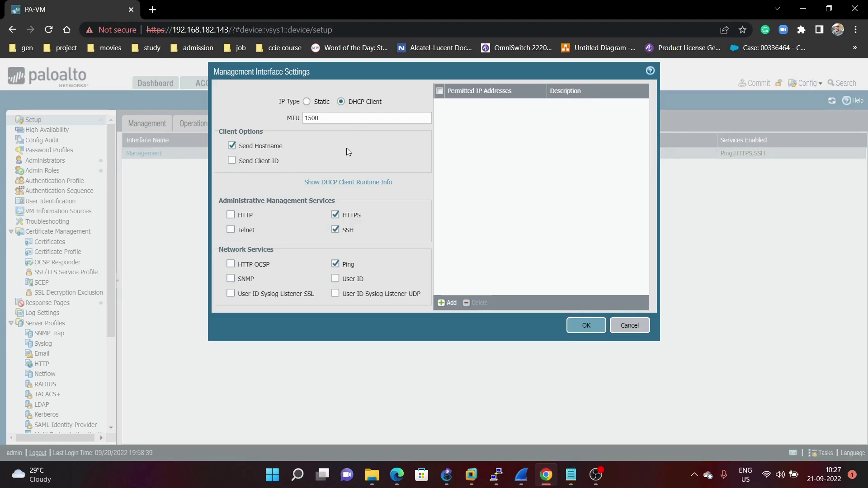
pyautogui.click(308, 101)
pyautogui.click(322, 119)
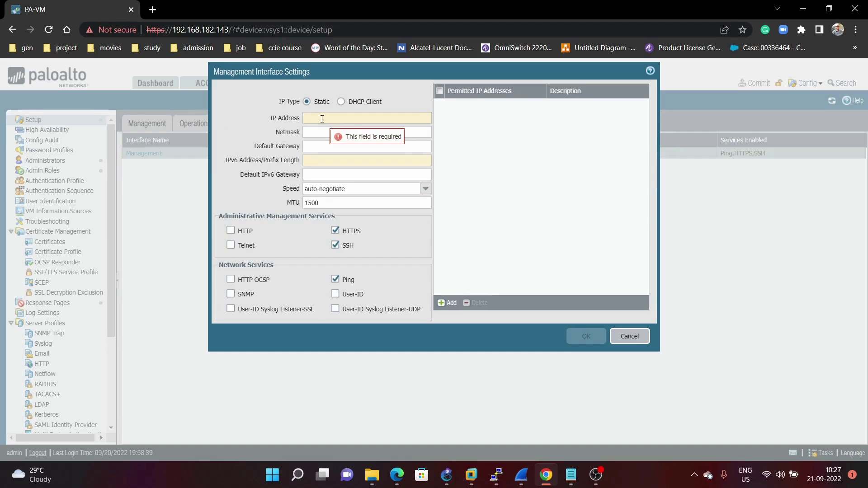
pyautogui.write('192.168')
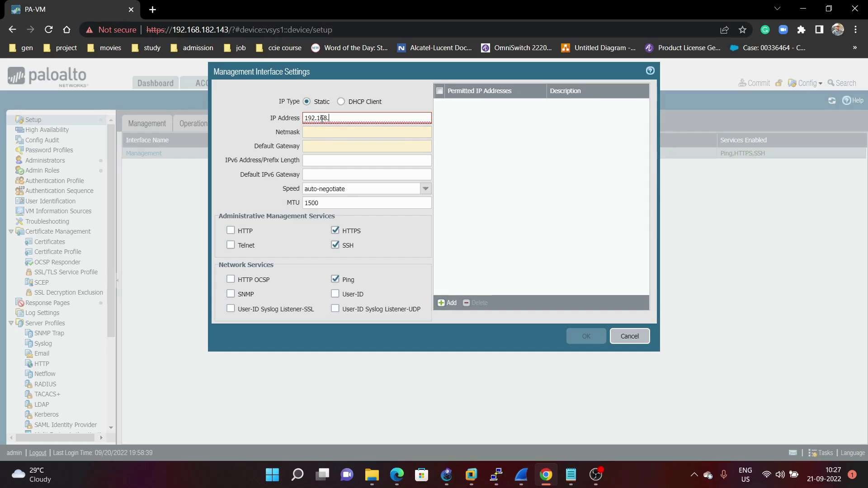
pyautogui.write('.184.126')
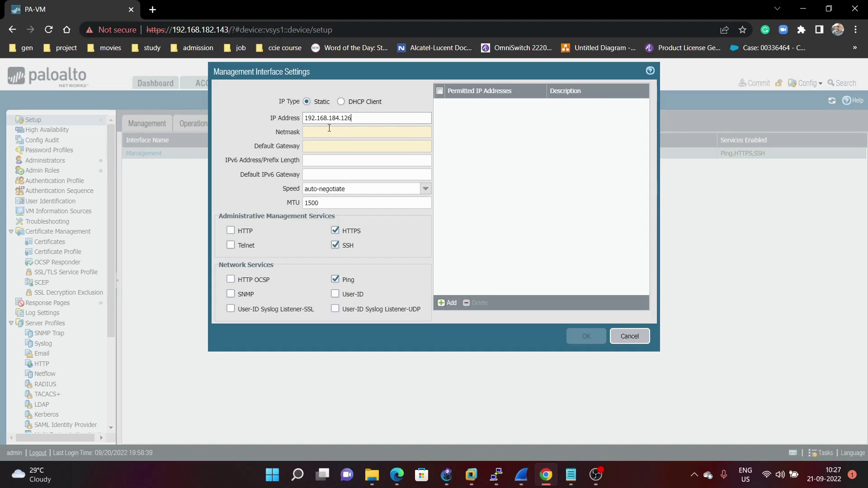
pyautogui.click(330, 128)
pyautogui.click(328, 146)
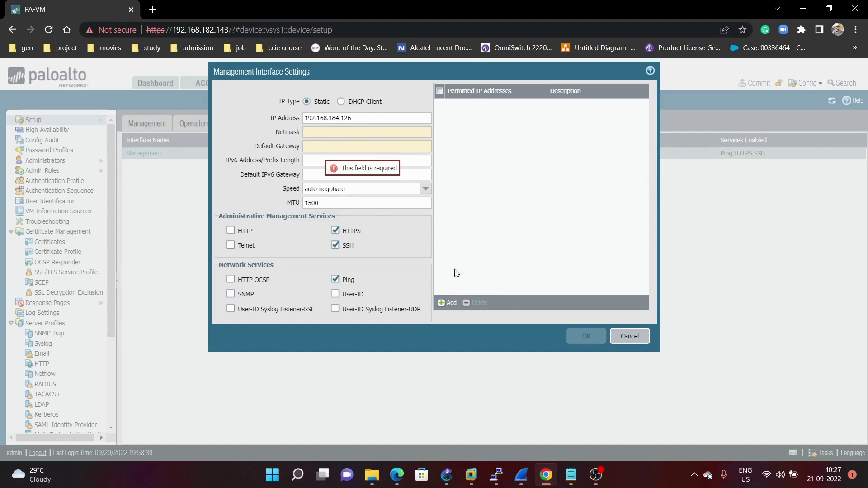
pyautogui.click(618, 334)
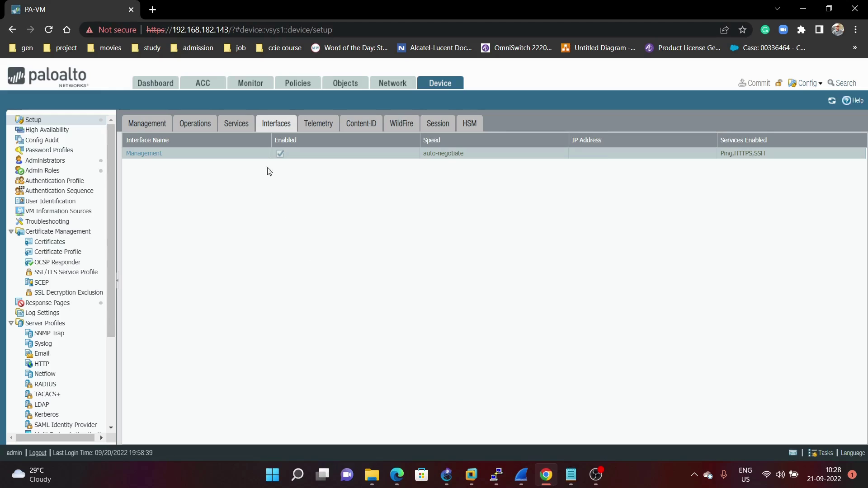
# Step: In the device's service settings, set the primary DNS server to 8.8.8.8 and the secondary to 4.2.2.2
pyautogui.click(239, 124)
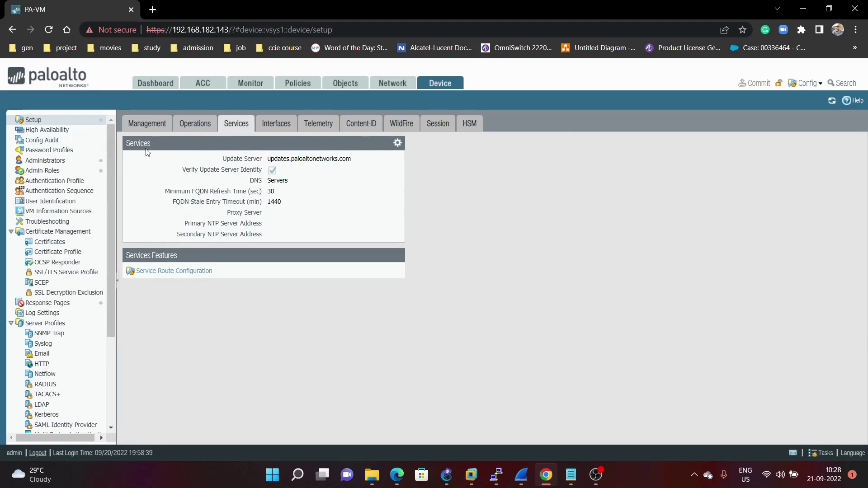
pyautogui.click(396, 144)
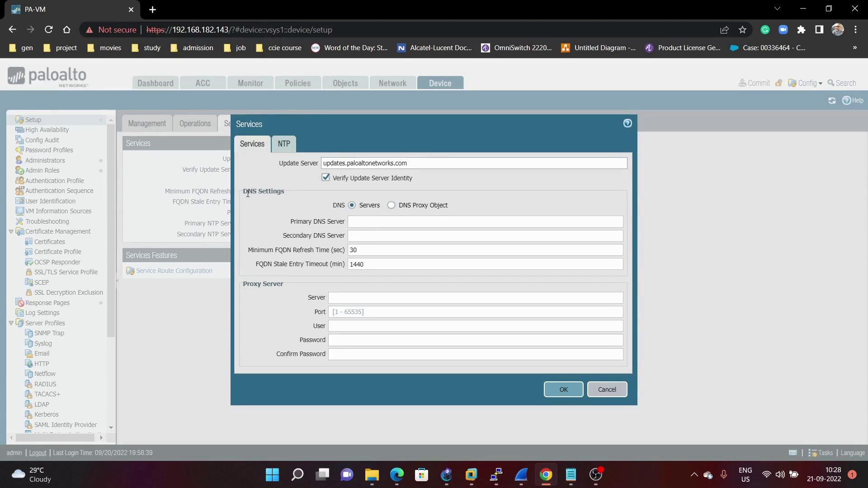
pyautogui.click(371, 222)
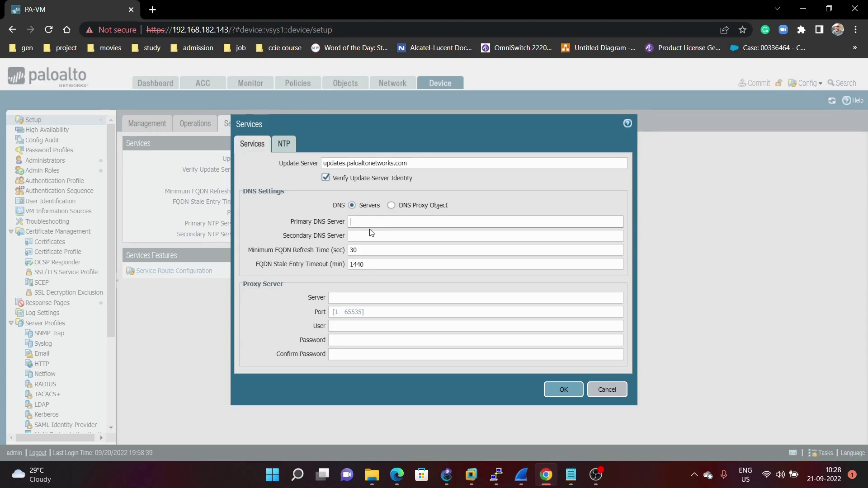
pyautogui.click(371, 234)
pyautogui.click(368, 219)
pyautogui.write('8.8.8.8')
pyautogui.click(402, 237)
pyautogui.write('4.2.2.2')
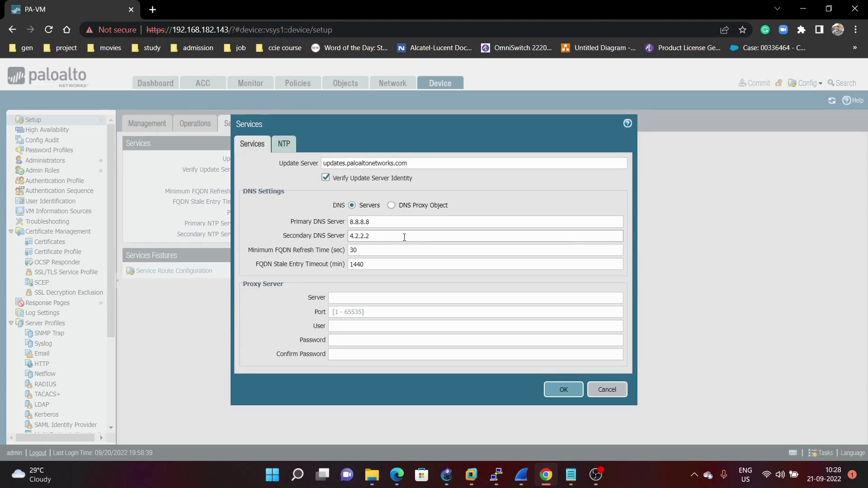
pyautogui.click(554, 391)
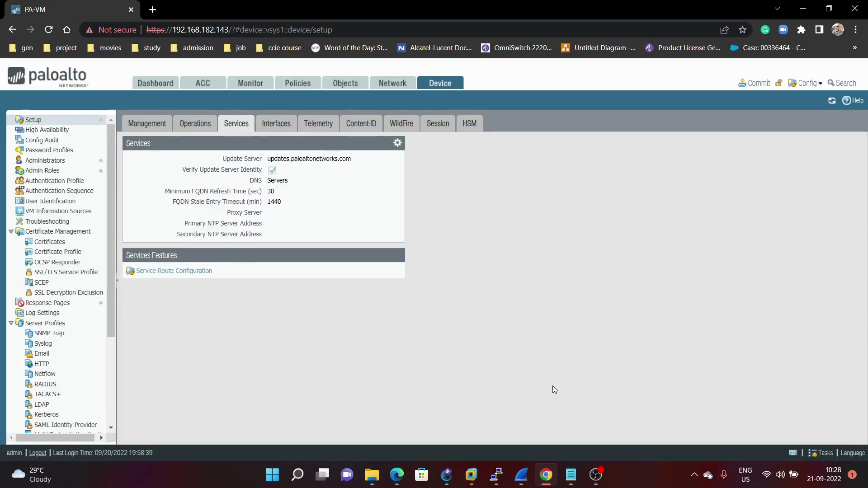
# Step: Look at the primary and secondary NTP server settings of the device's services, leaving them empty
pyautogui.click(396, 144)
pyautogui.click(284, 145)
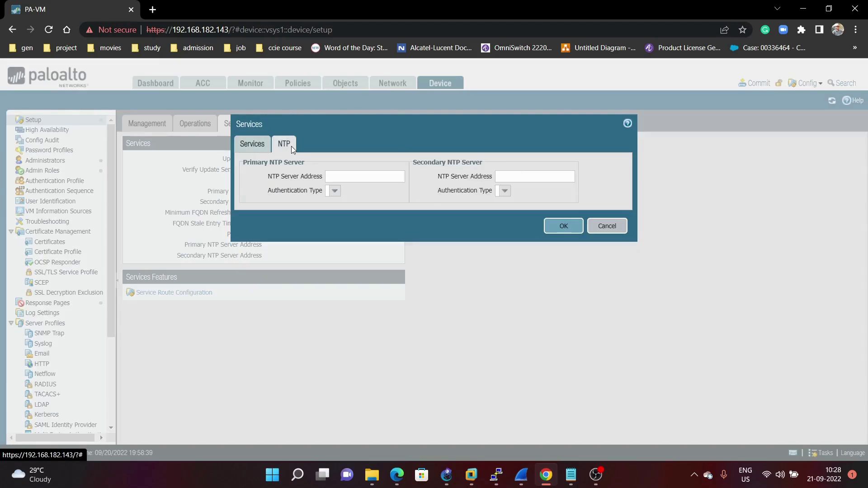
pyautogui.click(348, 176)
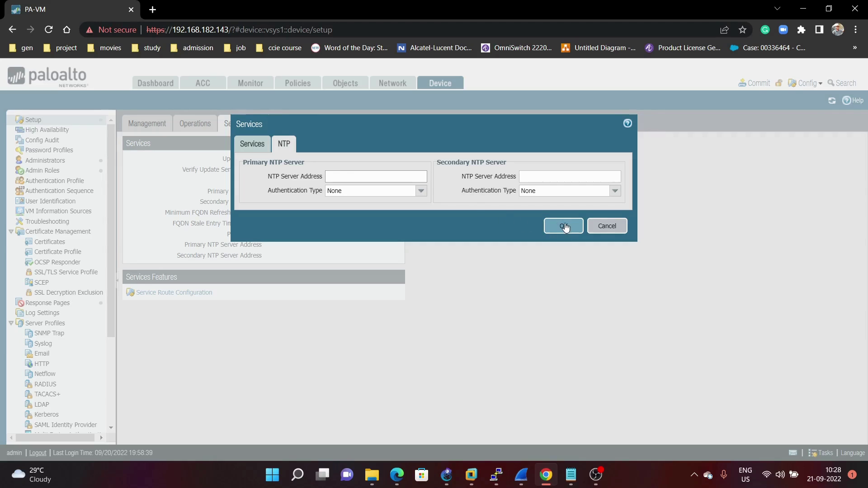
pyautogui.click(579, 227)
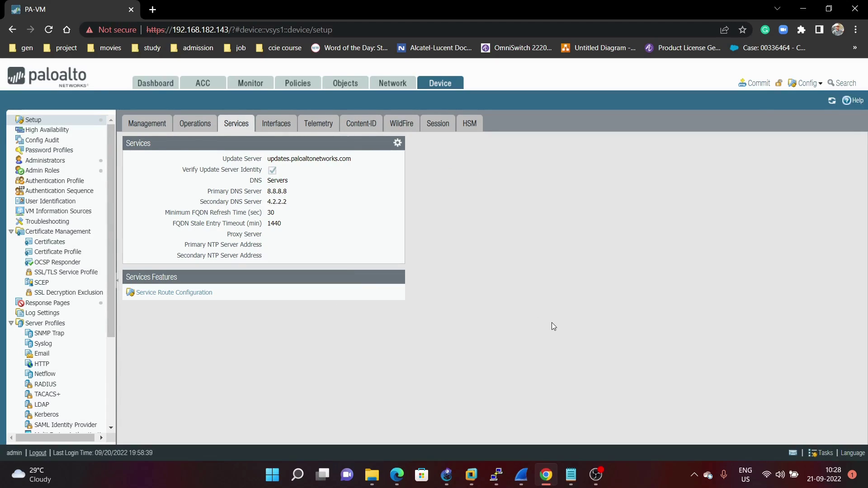
# Step: Commit all pending changes and check the primary and secondary DNS servers in the device's services
pyautogui.click(749, 85)
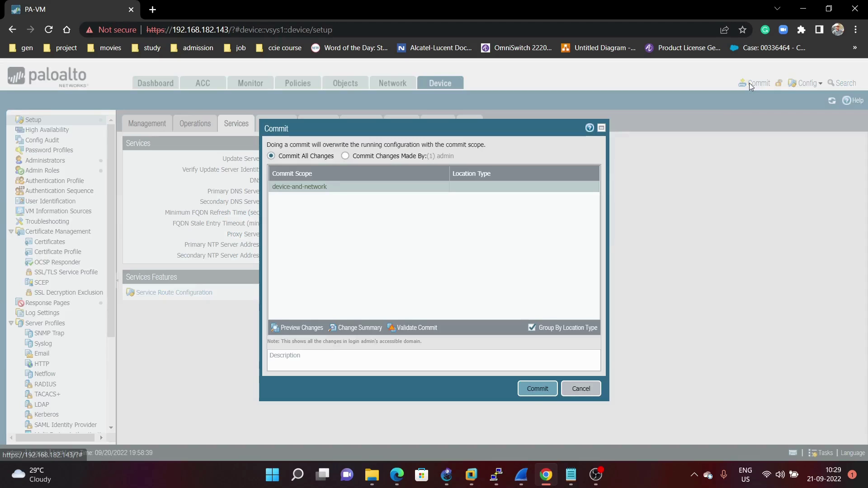
pyautogui.click(536, 390)
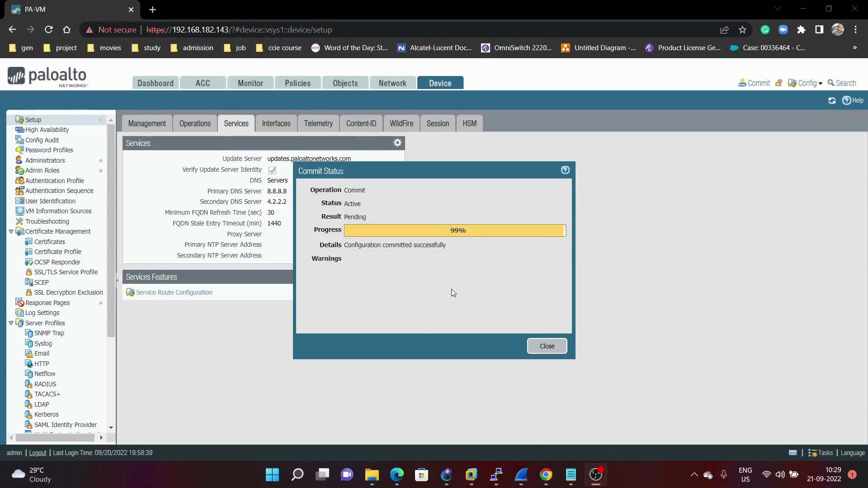
pyautogui.click(537, 346)
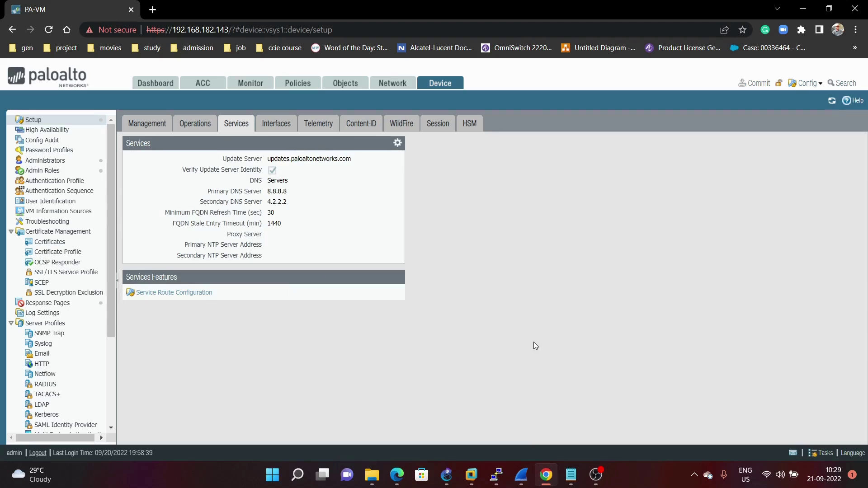
pyautogui.moveTo(204, 192); pyautogui.dragTo(266, 193)
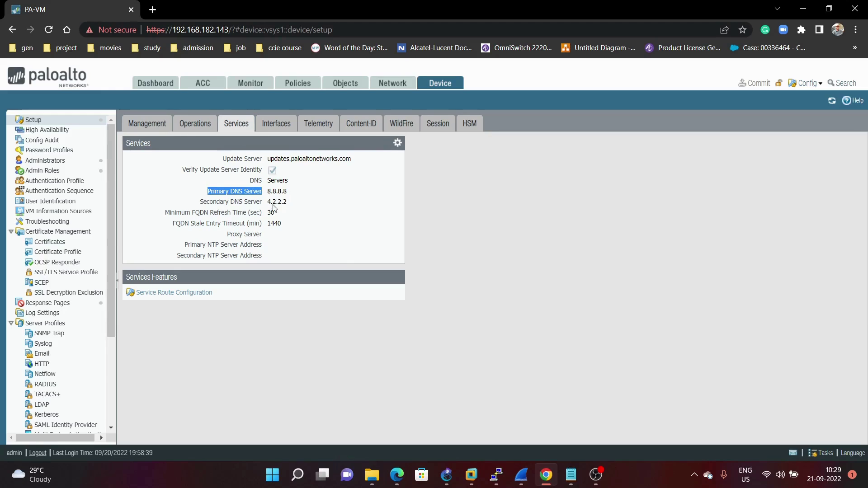
pyautogui.moveTo(267, 202); pyautogui.dragTo(290, 206)
pyautogui.click(488, 230)
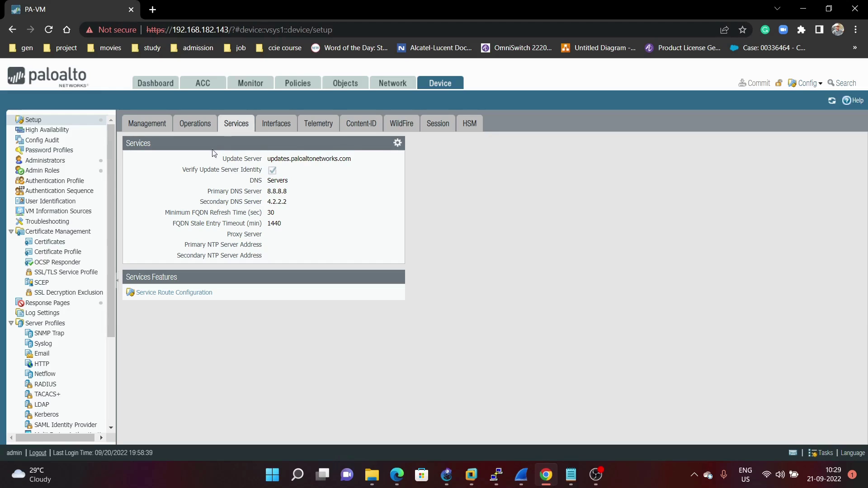
# Step: Save the device configuration as a named snapshot called PA_21_09_2022
pyautogui.click(200, 129)
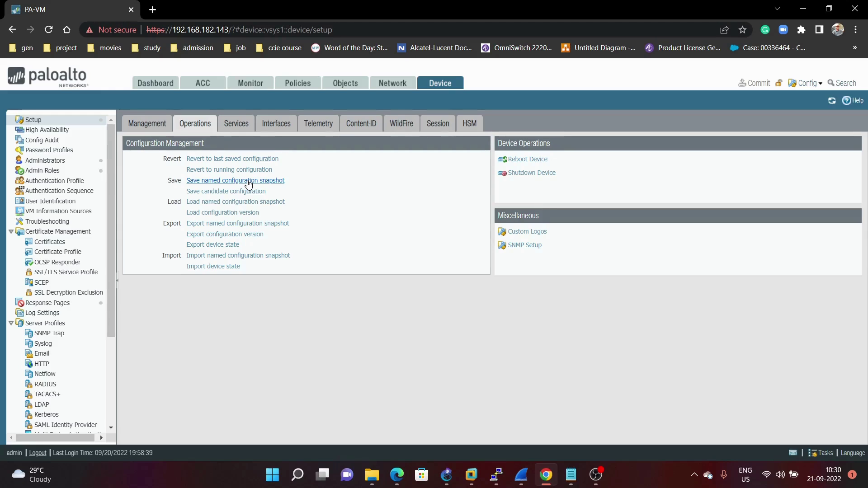
pyautogui.click(248, 182)
pyautogui.click(339, 255)
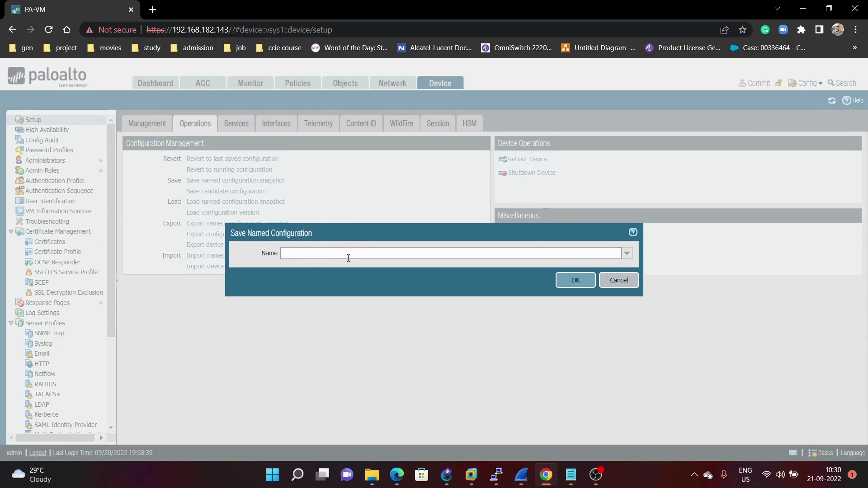
pyautogui.write('S')
pyautogui.press('BackSpace')
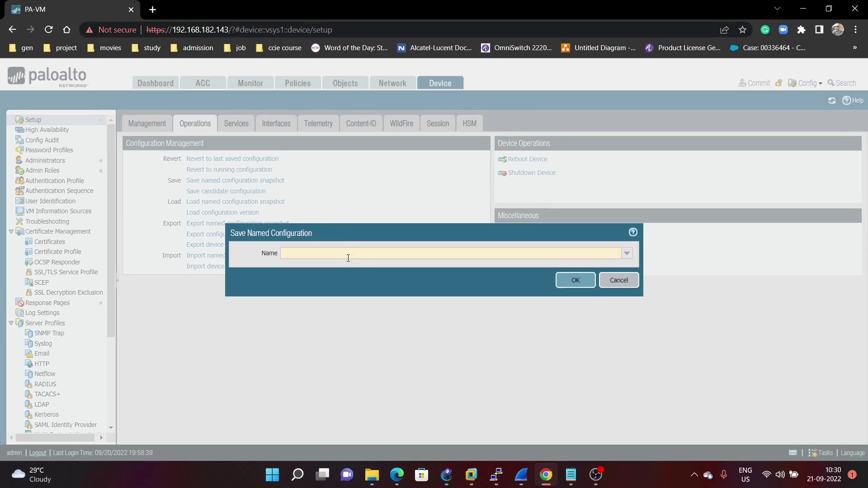
pyautogui.write('PA')
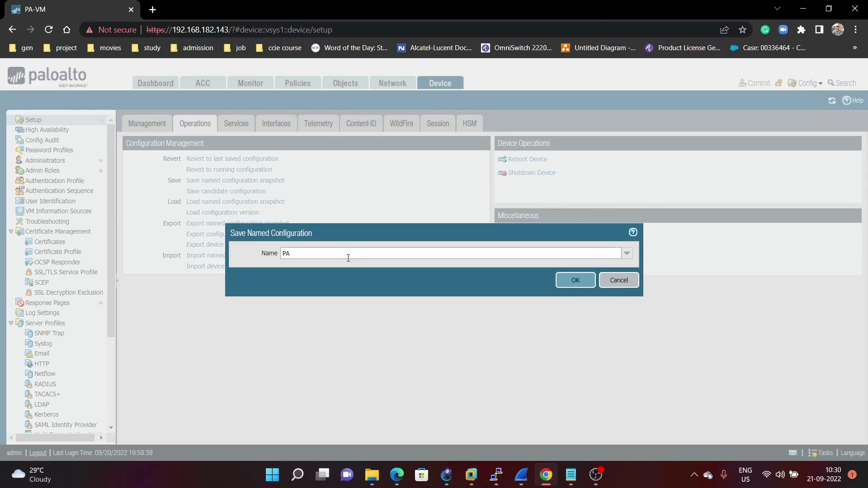
pyautogui.write('_')
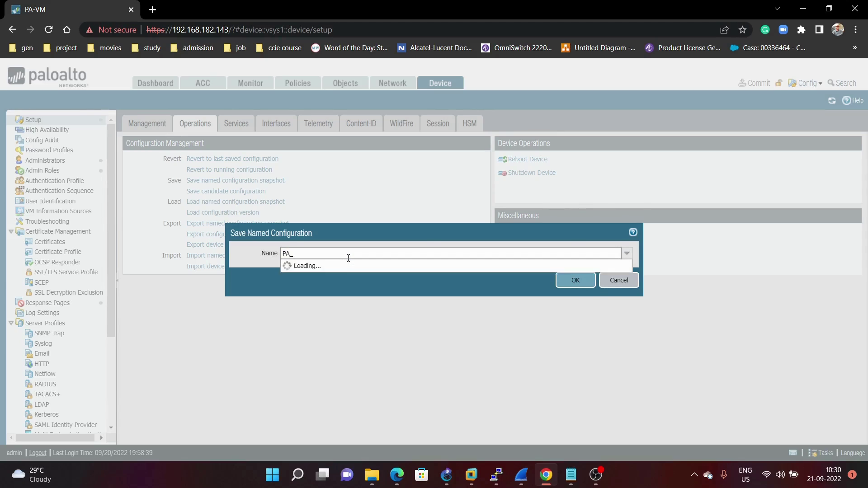
pyautogui.write('21_0')
pyautogui.write('9')
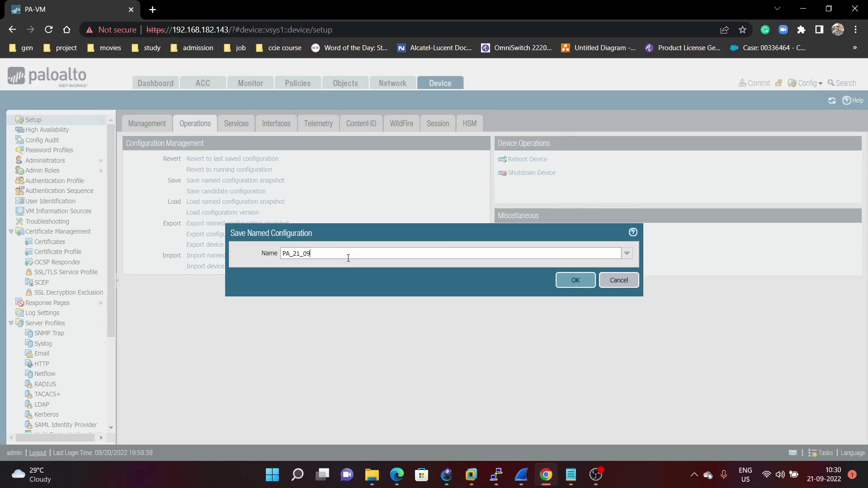
pyautogui.write('_2022')
pyautogui.click(575, 280)
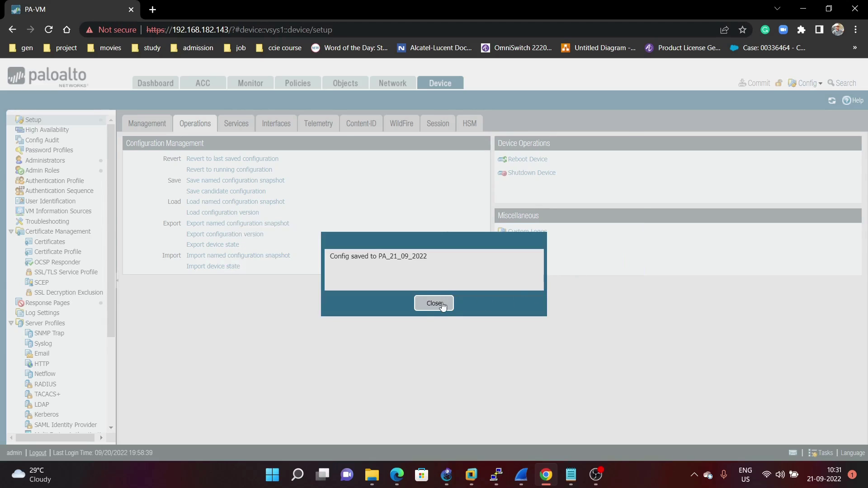
pyautogui.click(434, 303)
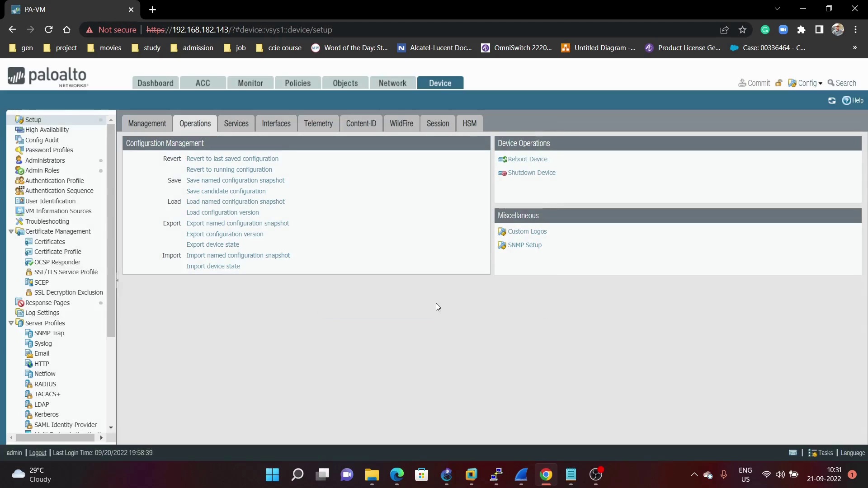
# Step: Load the named configuration snapshot PA_21_09_2022 and commit the loaded configuration
pyautogui.click(230, 203)
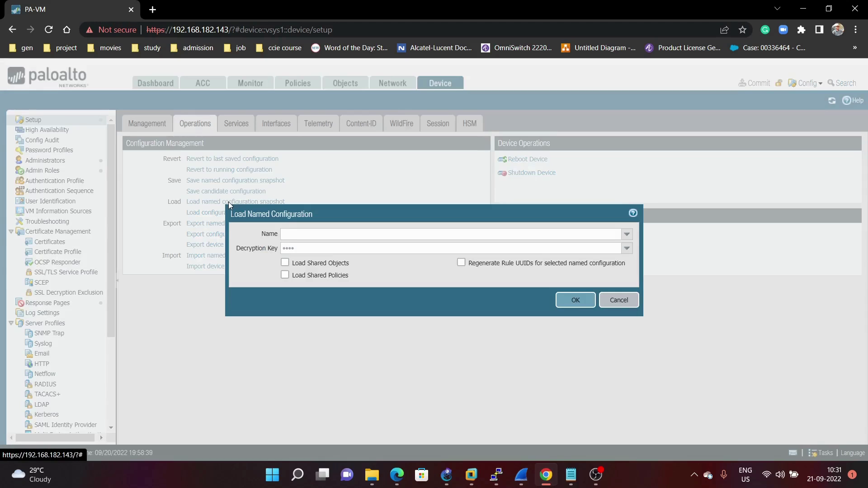
pyautogui.click(626, 234)
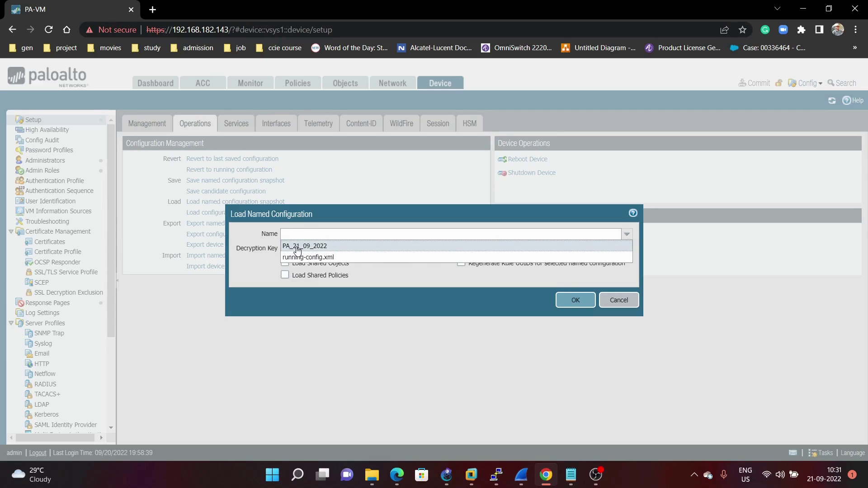
pyautogui.click(334, 248)
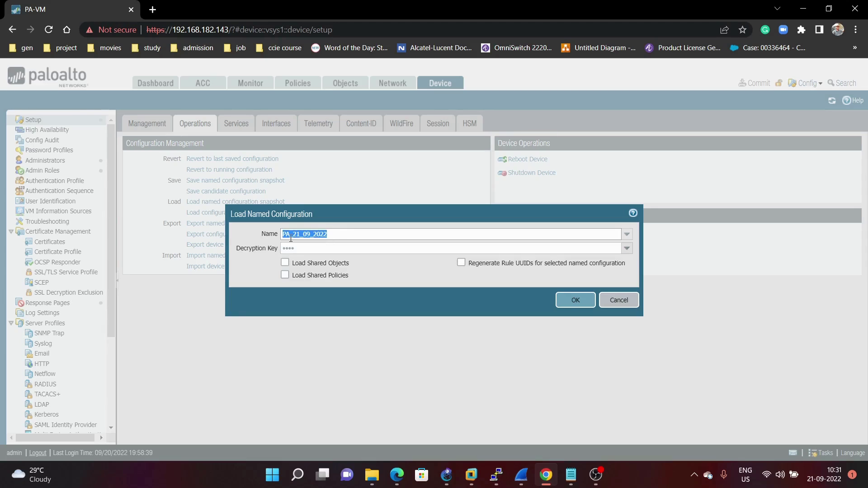
pyautogui.click(587, 304)
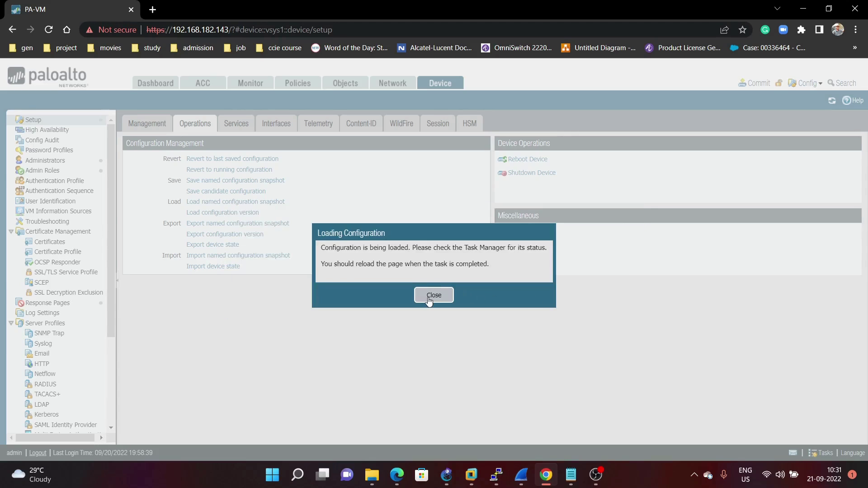
pyautogui.click(427, 296)
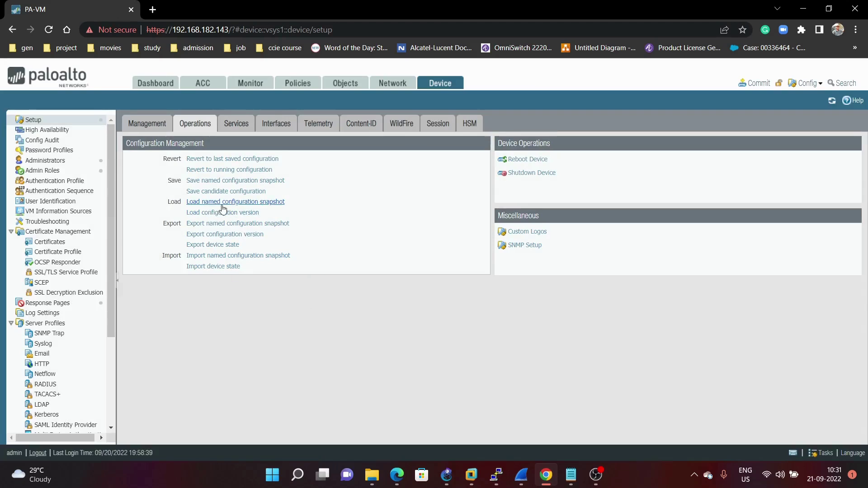
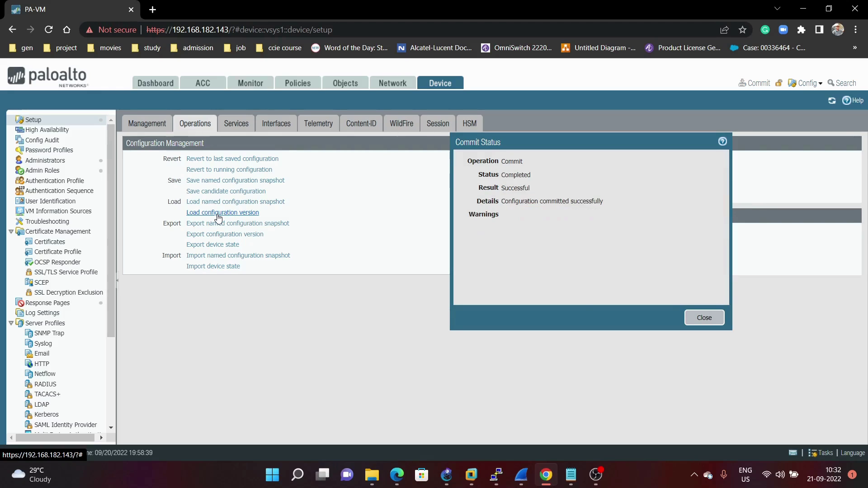
pyautogui.click(704, 318)
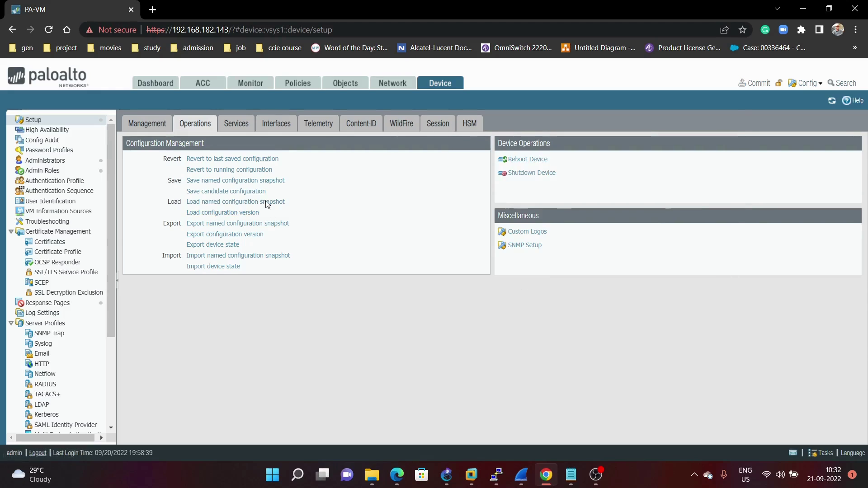
# Step: Look at the configuration versions available for loading without loading any of them
pyautogui.click(236, 213)
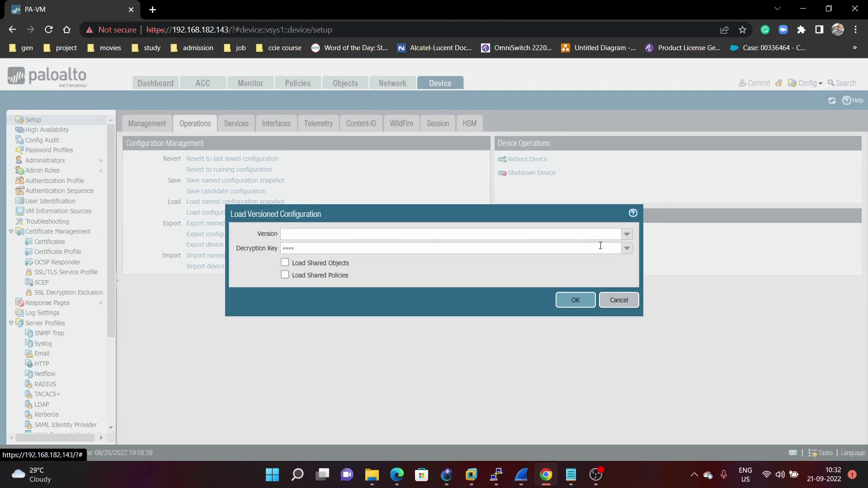
pyautogui.click(626, 236)
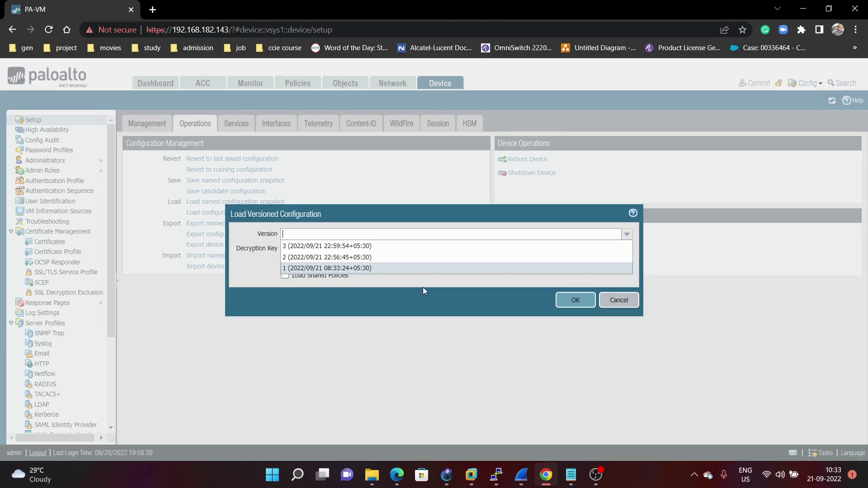
pyautogui.click(620, 301)
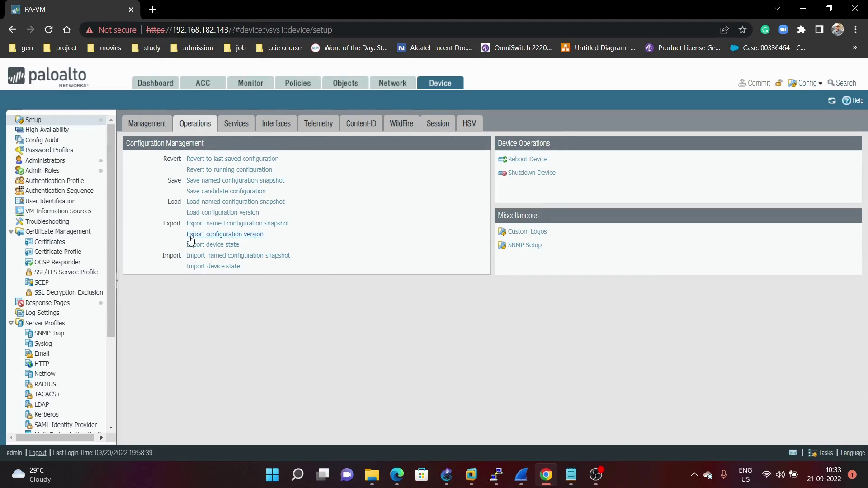